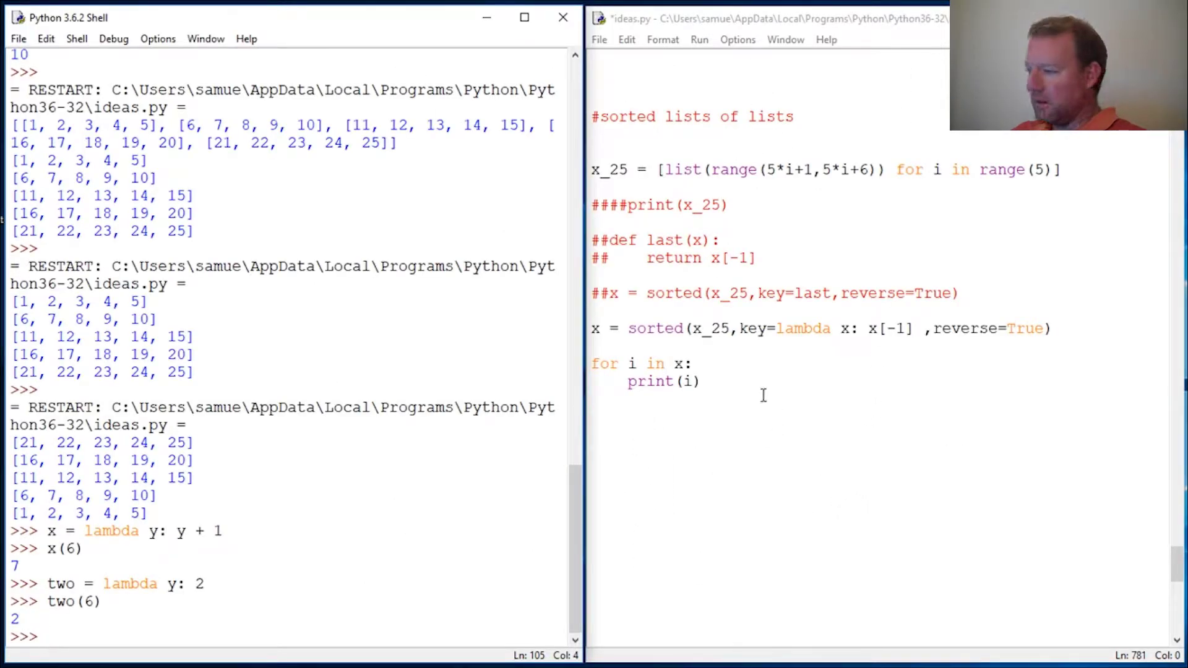
- Highlight the sorted(...) call in ideas.py, including its key=lambda and reverse arguments
left_click(743, 401)
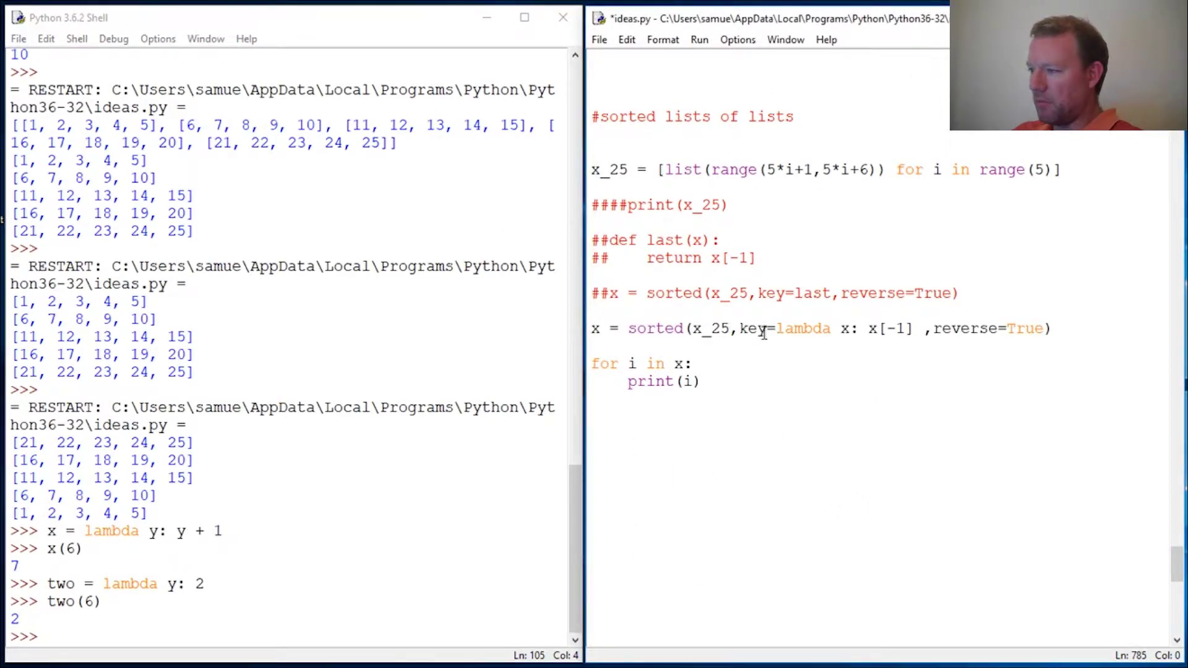
left_click_drag(767, 329, 1035, 329)
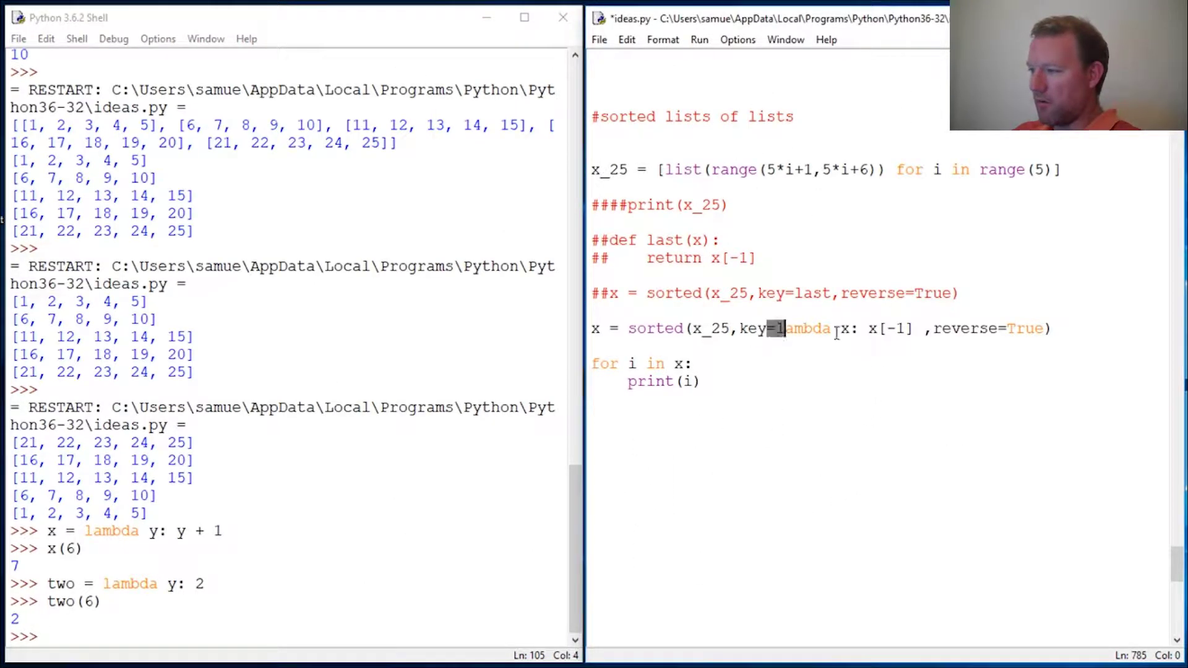
left_click(759, 382)
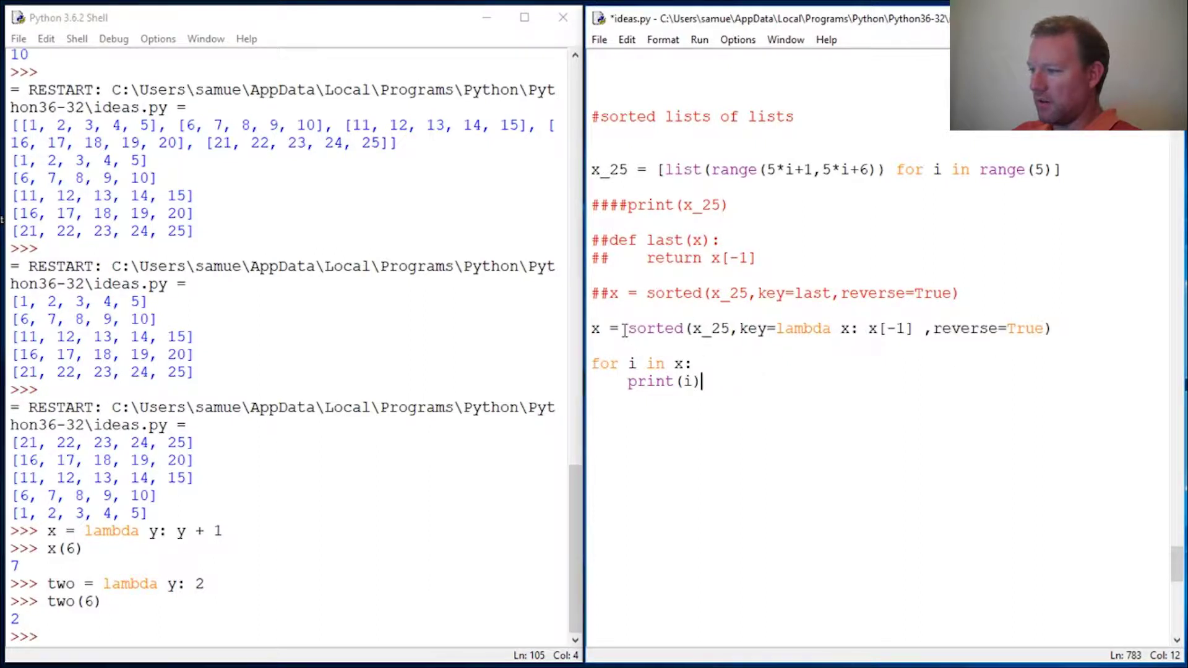
left_click_drag(624, 329, 1047, 329)
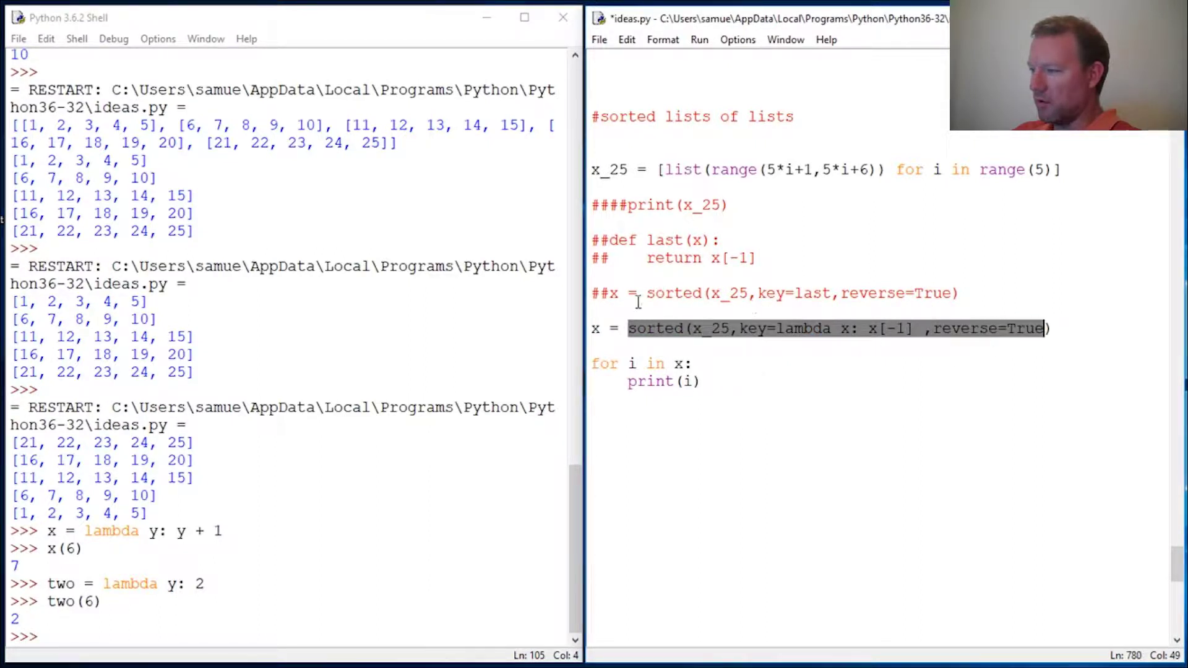
left_click_drag(622, 329, 1046, 328)
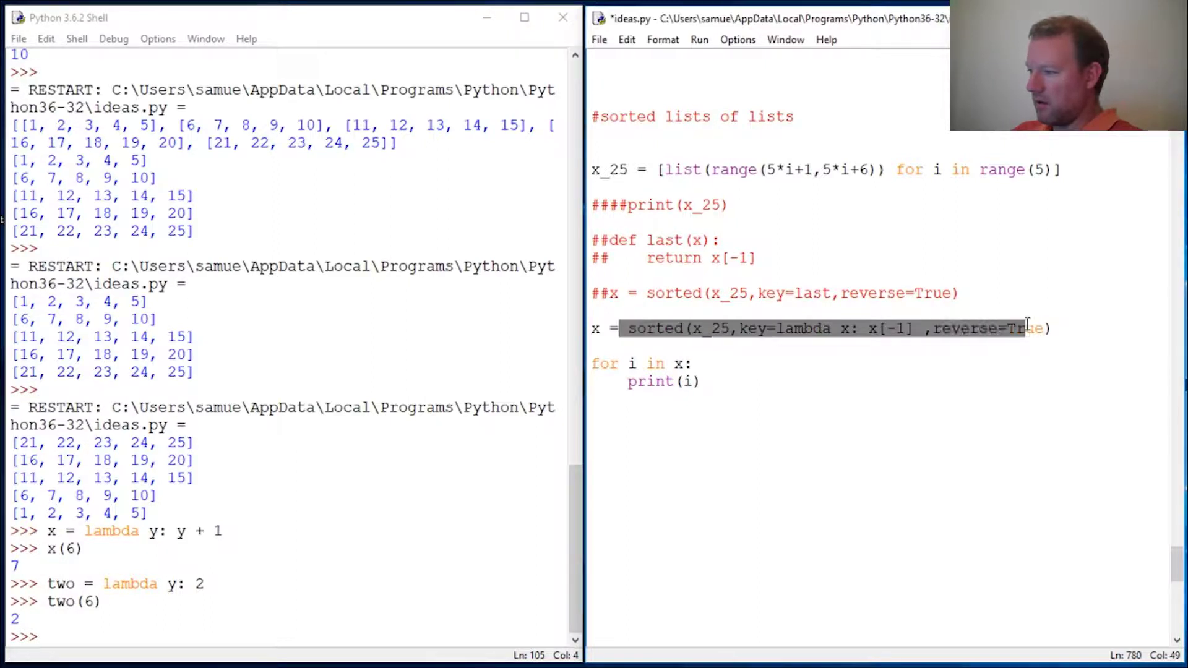
double_click(631, 328)
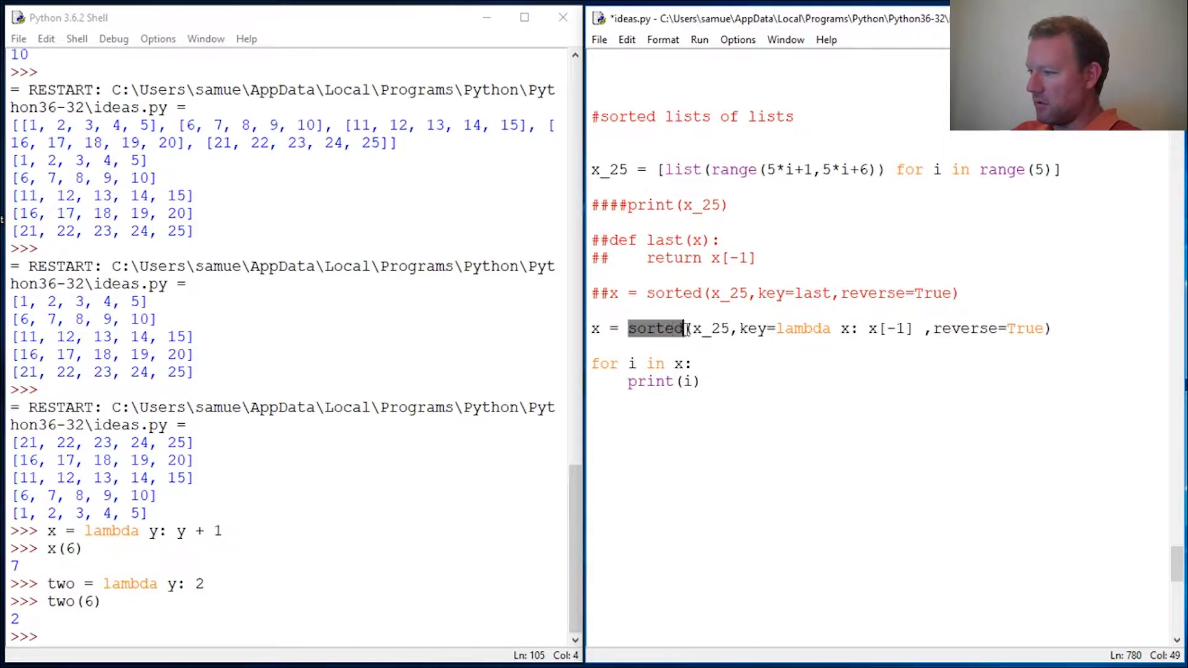
left_click_drag(740, 329, 833, 329)
key("shift+Right")
key("shift+Right")
key("shift+Right")
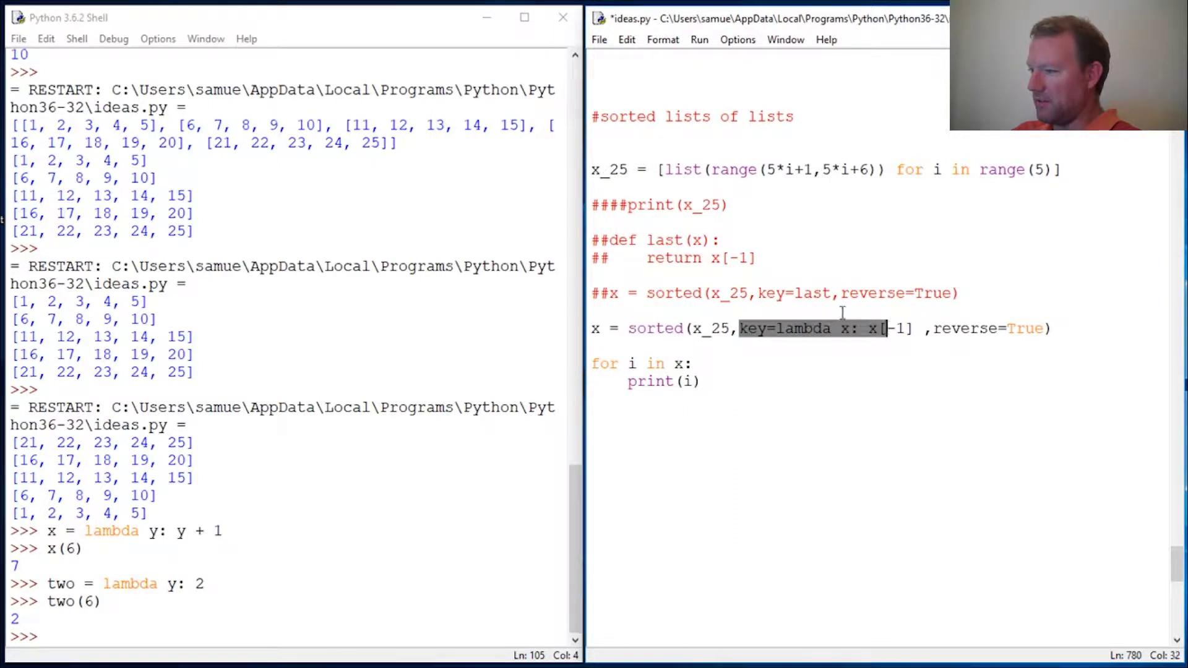
- Highlight the commented-out last(x) function and the lambda x: x[-1] key that replaces it
left_click_drag(610, 240, 759, 258)
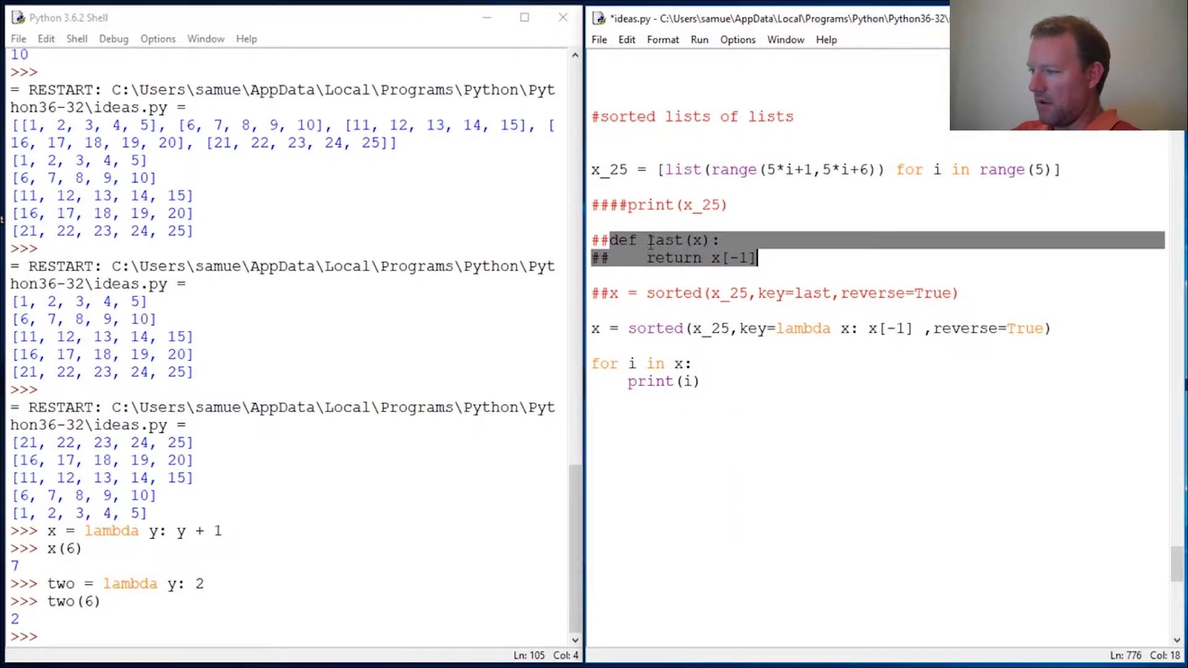
left_click_drag(650, 243, 762, 268)
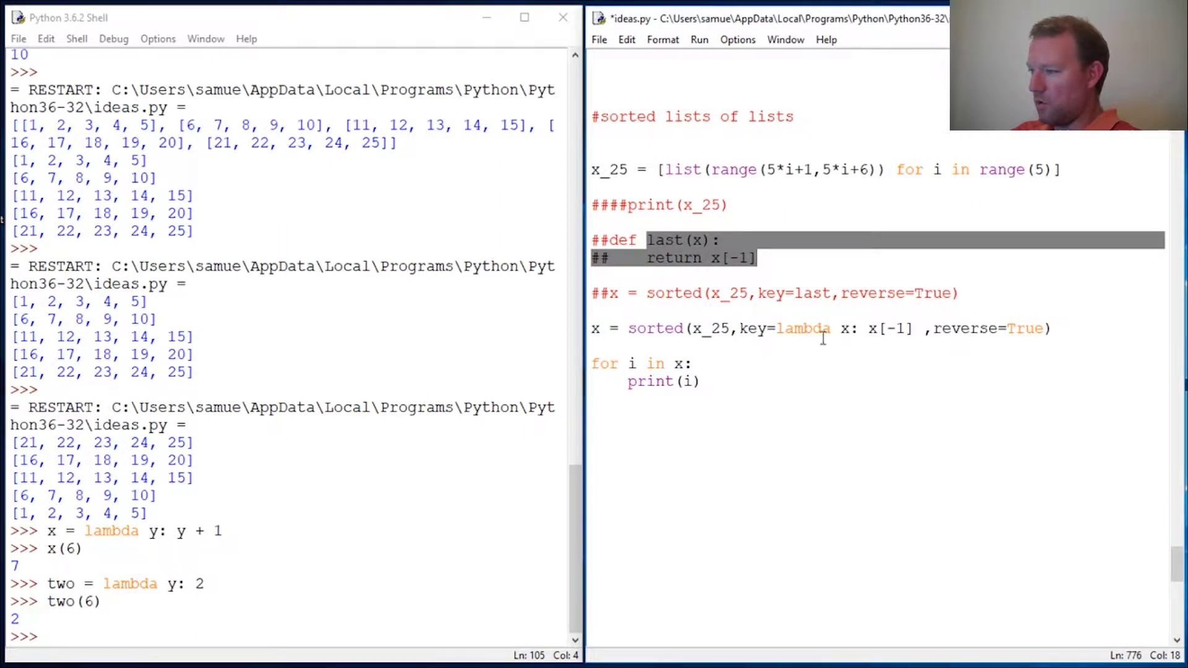
left_click_drag(758, 329, 915, 329)
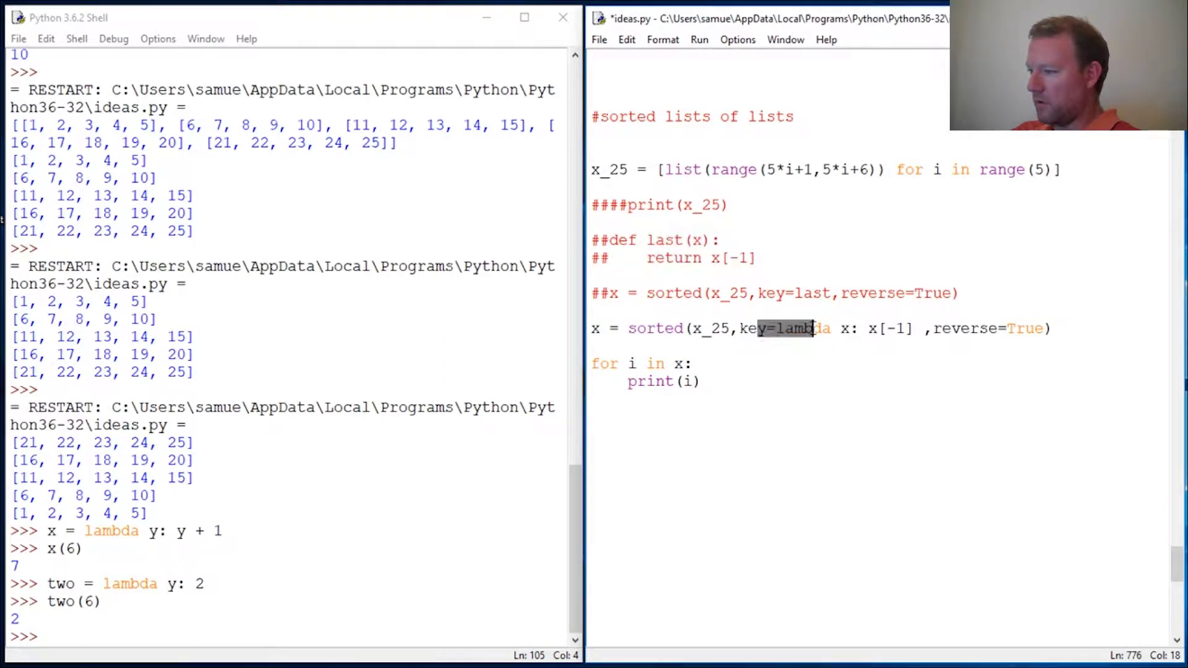
- Add blank lines below the print loop, then save and run ideas.py
left_click(662, 399)
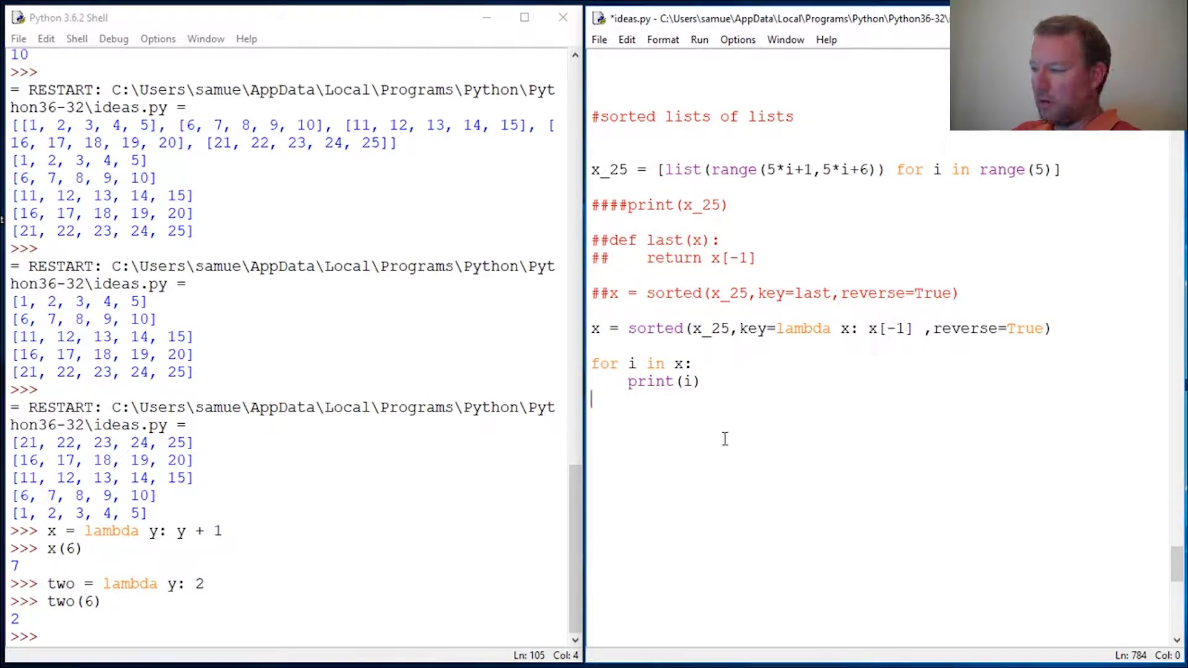
key("Return")
key("Return")
left_click_drag(597, 326, 1021, 336)
left_click(756, 421)
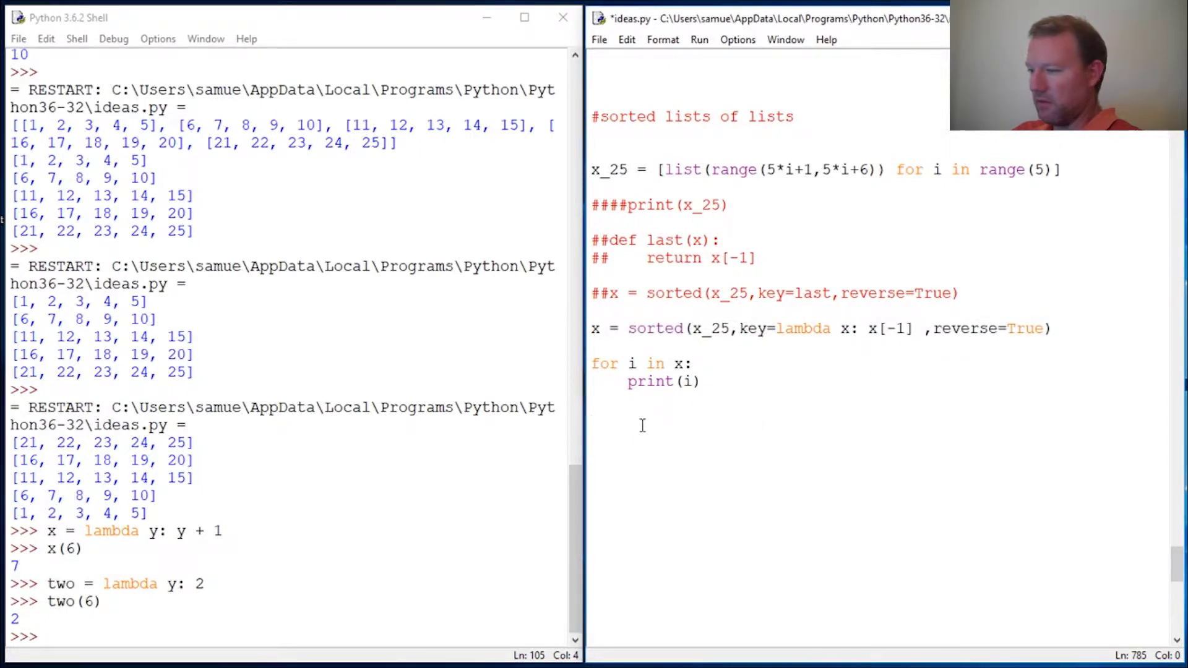
key("F5")
key("Return")
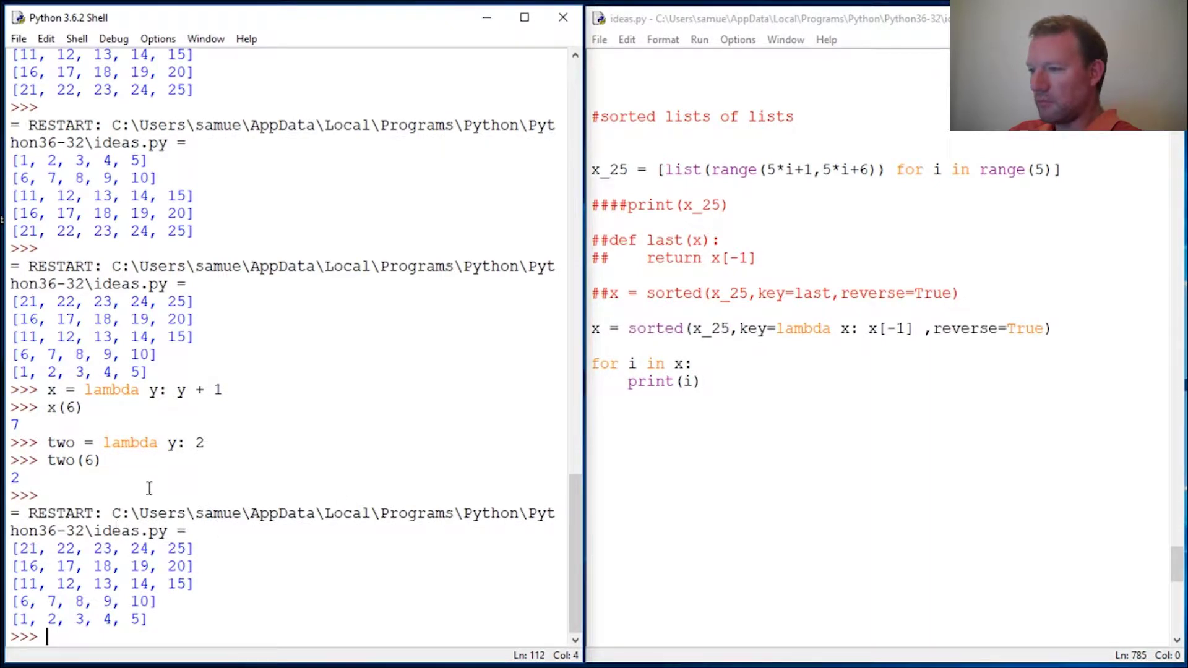
- Point out the last element 25 in the shell output, then the sorted assignment line
left_click_drag(176, 301, 185, 301)
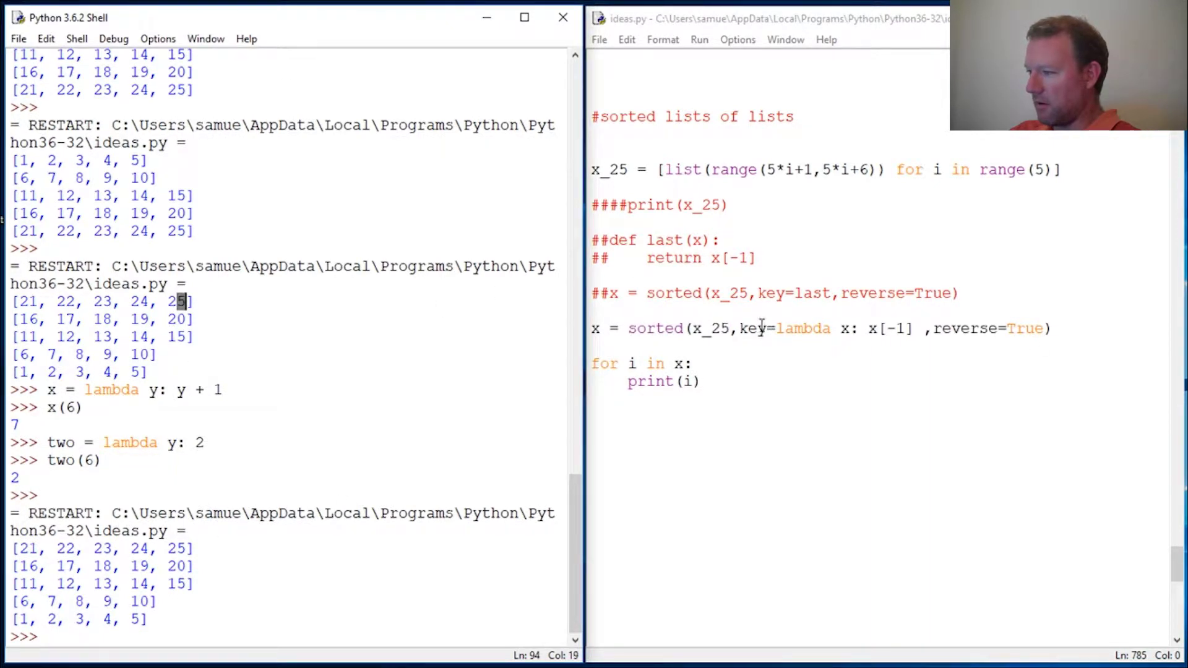
left_click(236, 618)
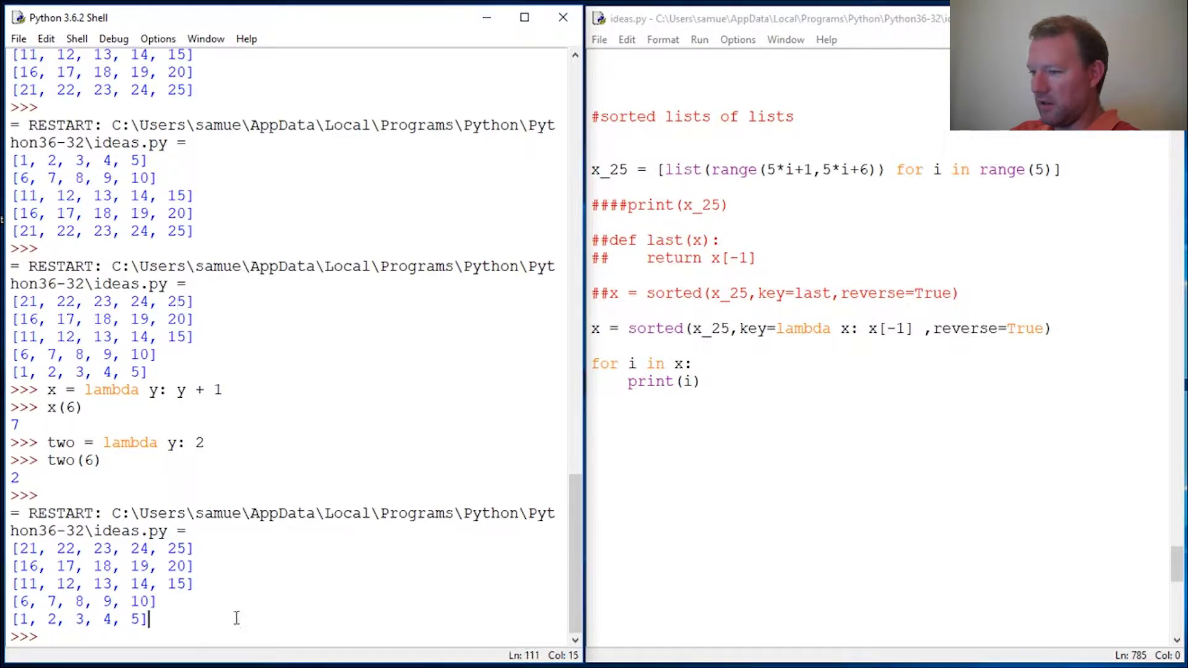
left_click(158, 639)
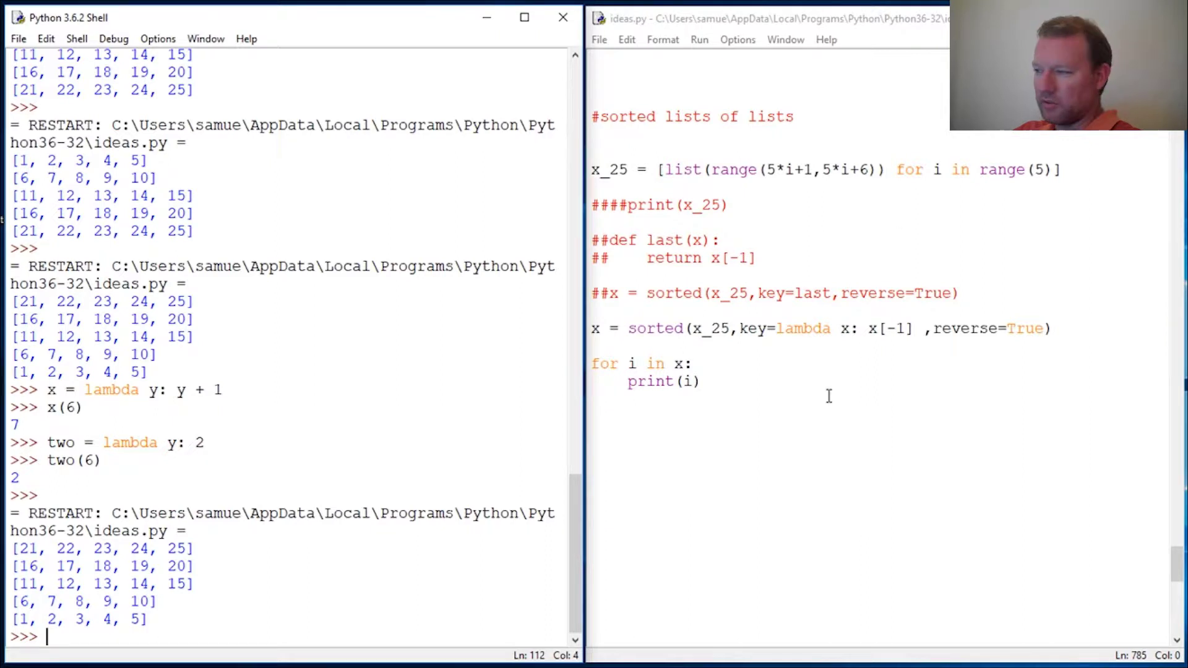
left_click_drag(610, 329, 1015, 329)
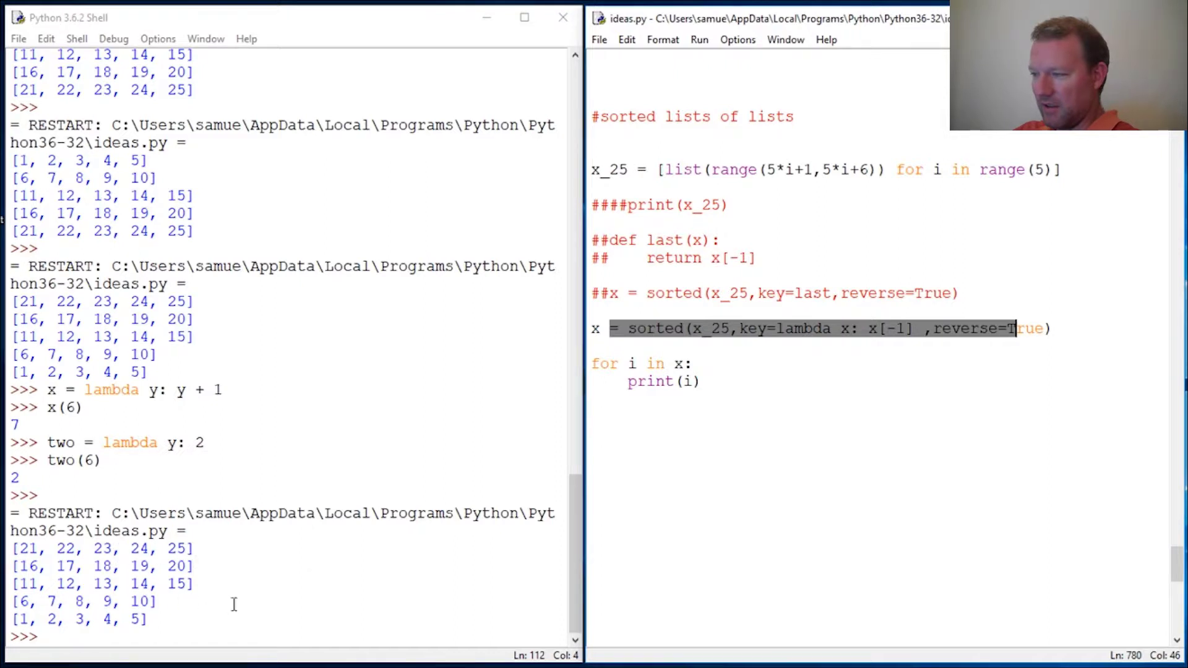
left_click(754, 412)
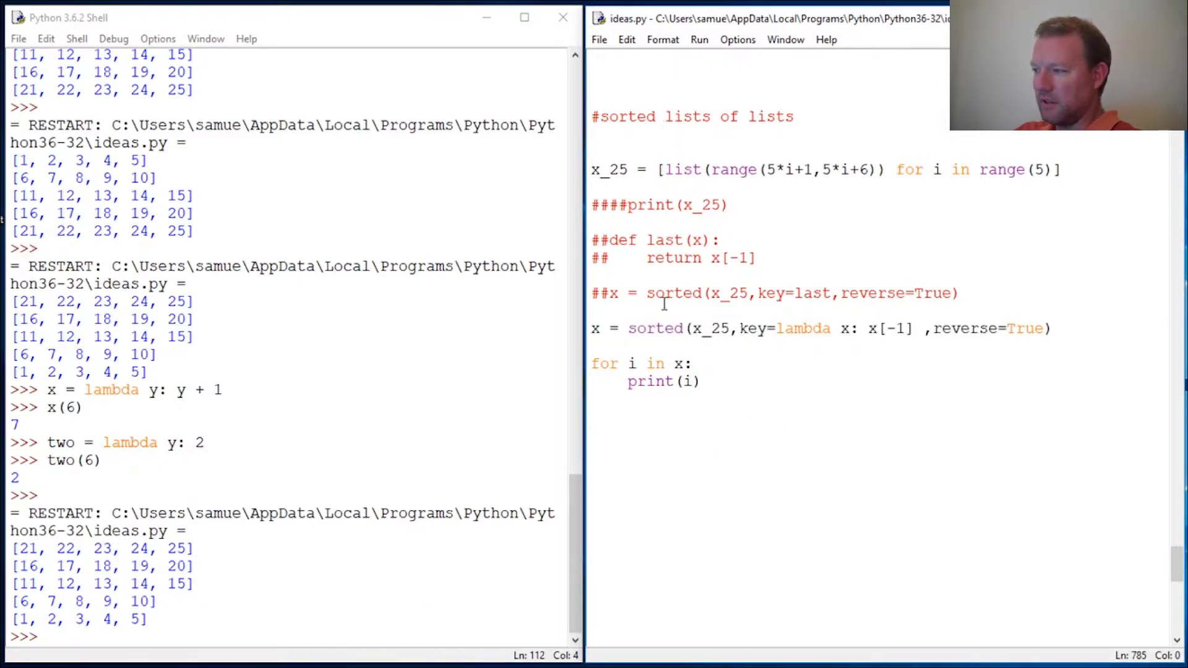
left_click_drag(623, 338, 808, 329)
left_click(920, 329)
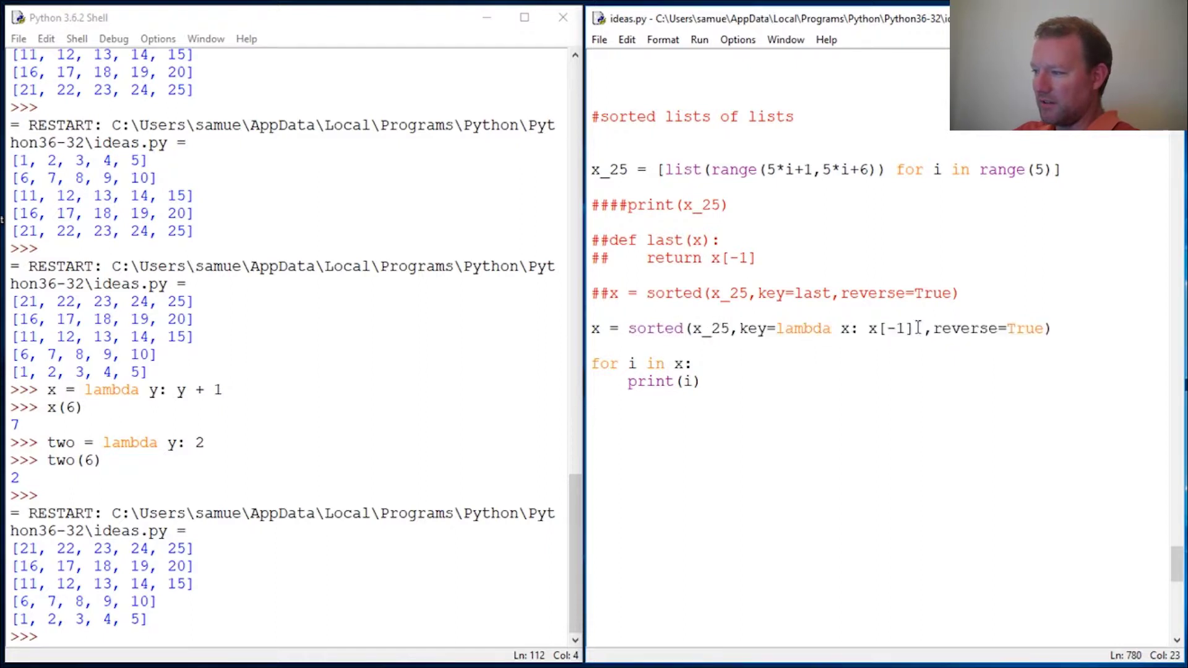
left_click_drag(920, 328, 1035, 327)
mouse_move(159, 548)
left_mouse_down()
mouse_move(194, 548)
mouse_move(195, 584)
left_mouse_up()
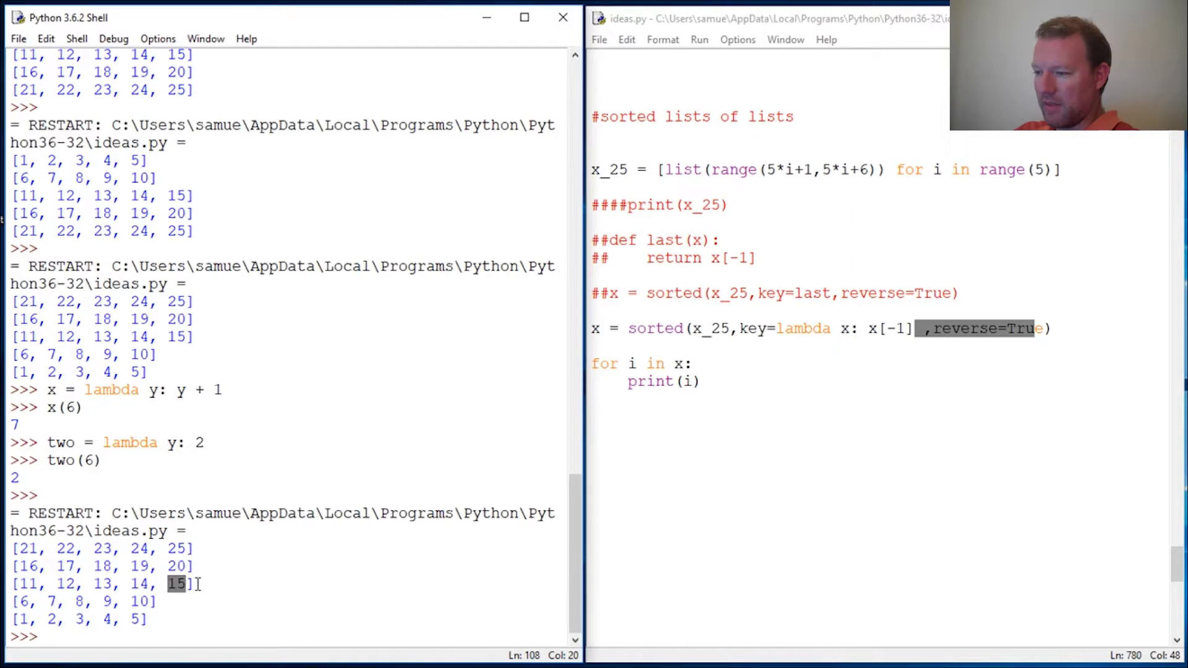
mouse_move(129, 601)
left_mouse_down()
mouse_move(161, 602)
mouse_move(148, 619)
left_mouse_up()
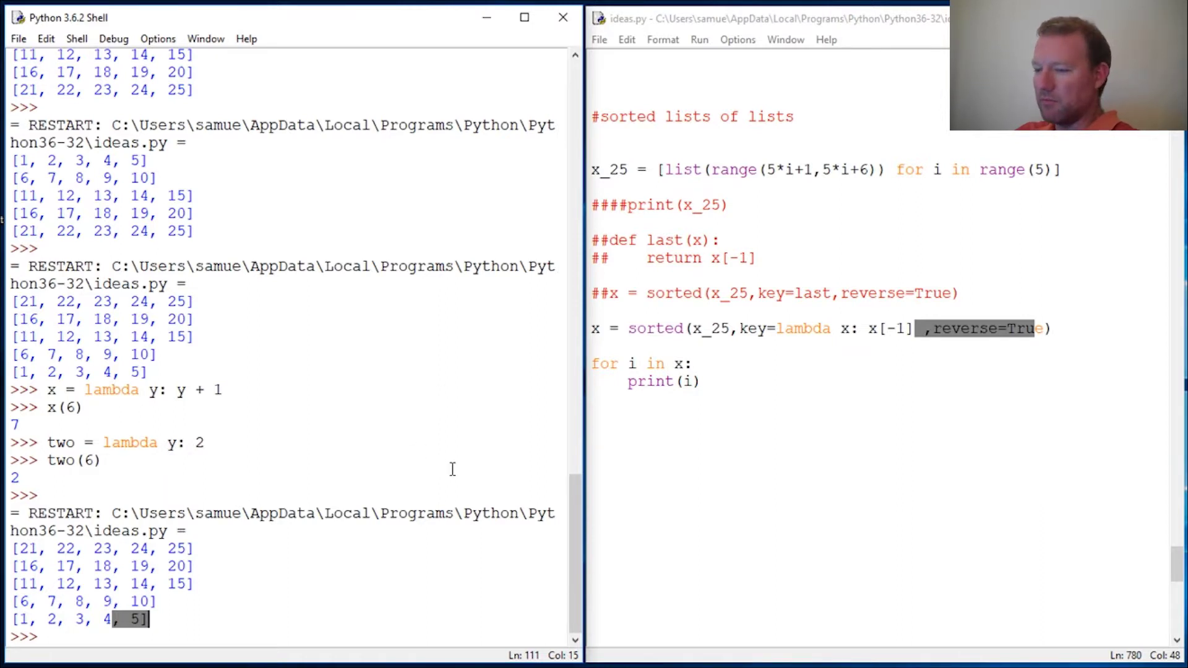
left_click(800, 399)
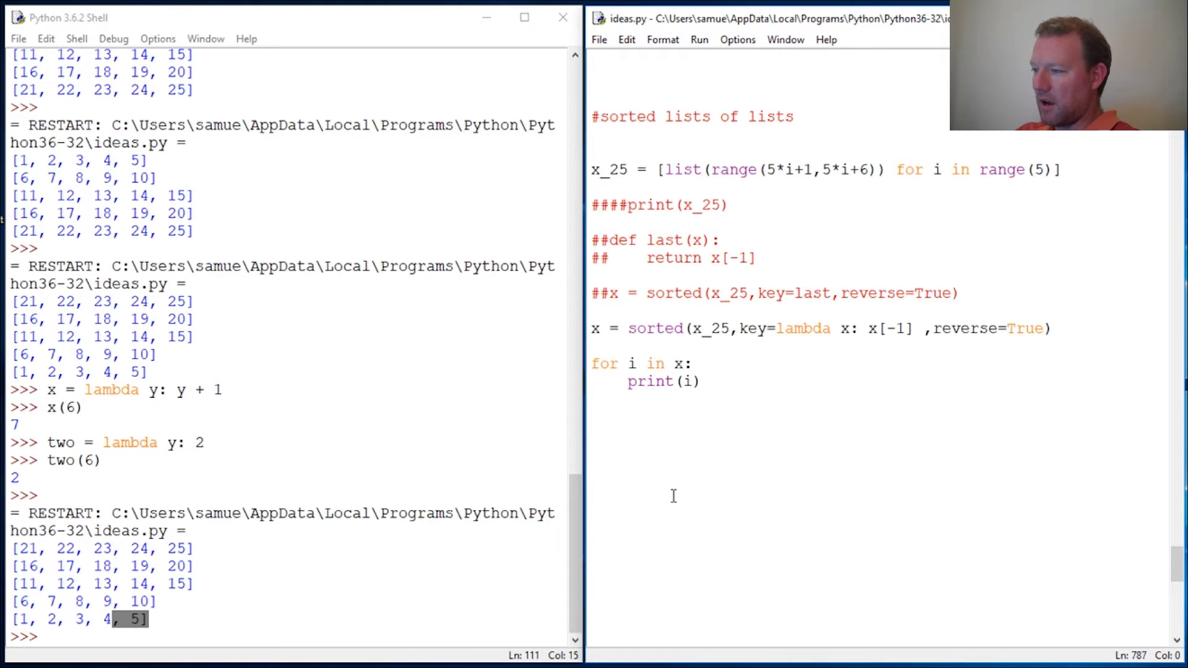
key("Return")
key("Return")
key("Return")
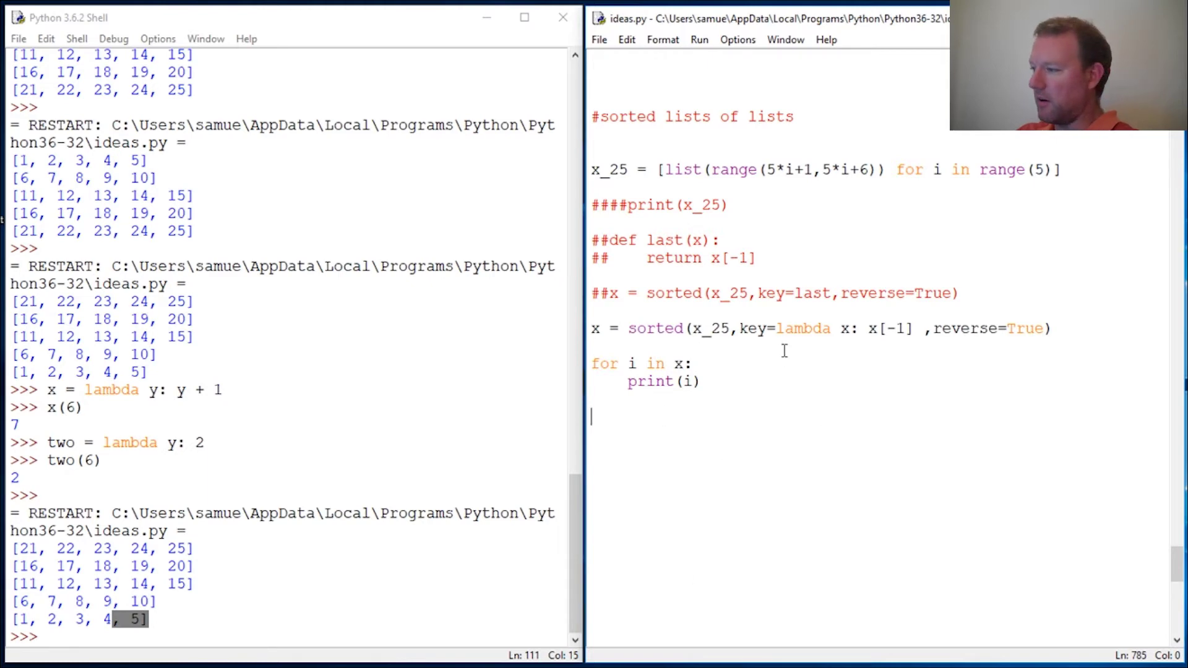
left_click_drag(786, 329, 1017, 328)
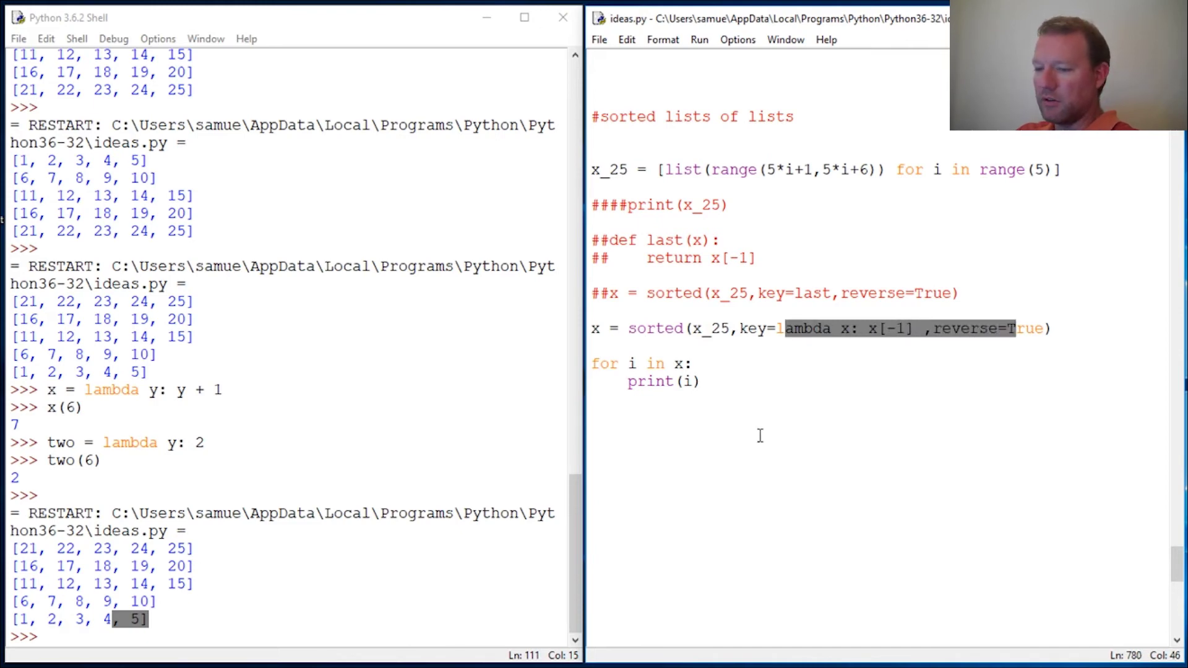
left_click(728, 438)
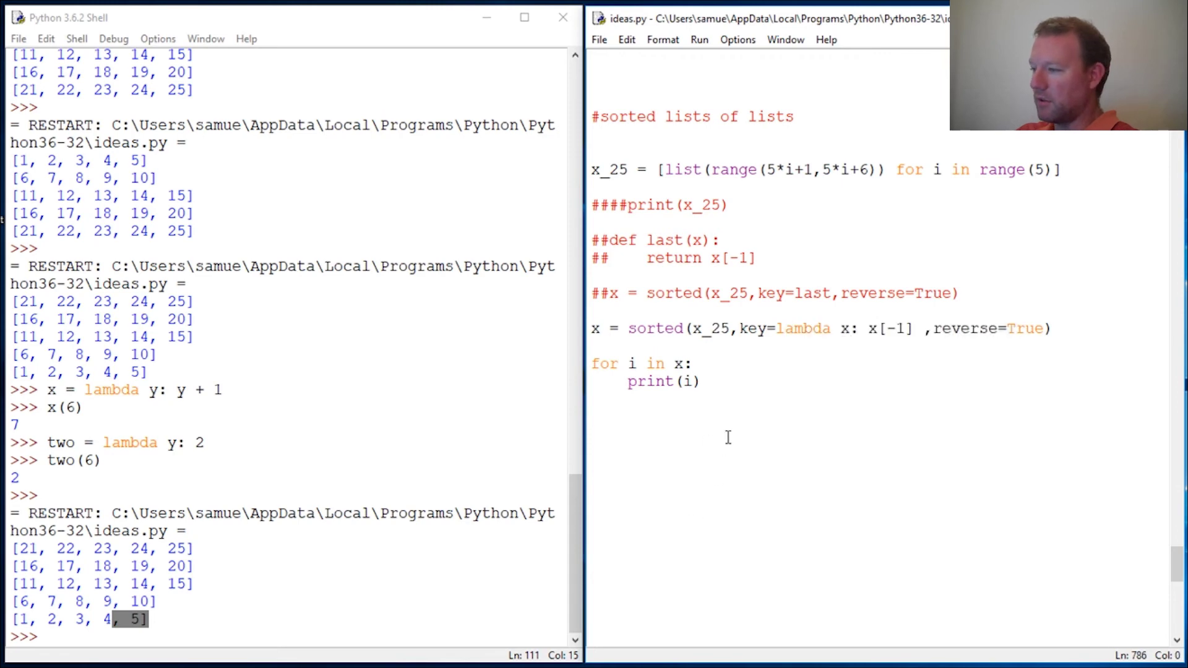